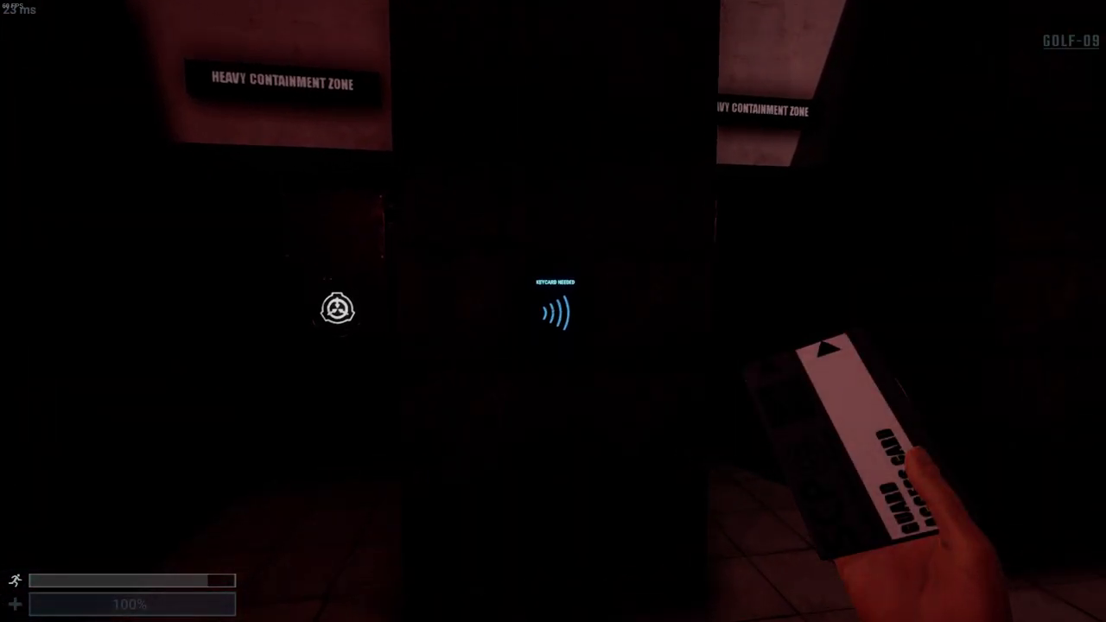
key(Tab)
click(708, 271)
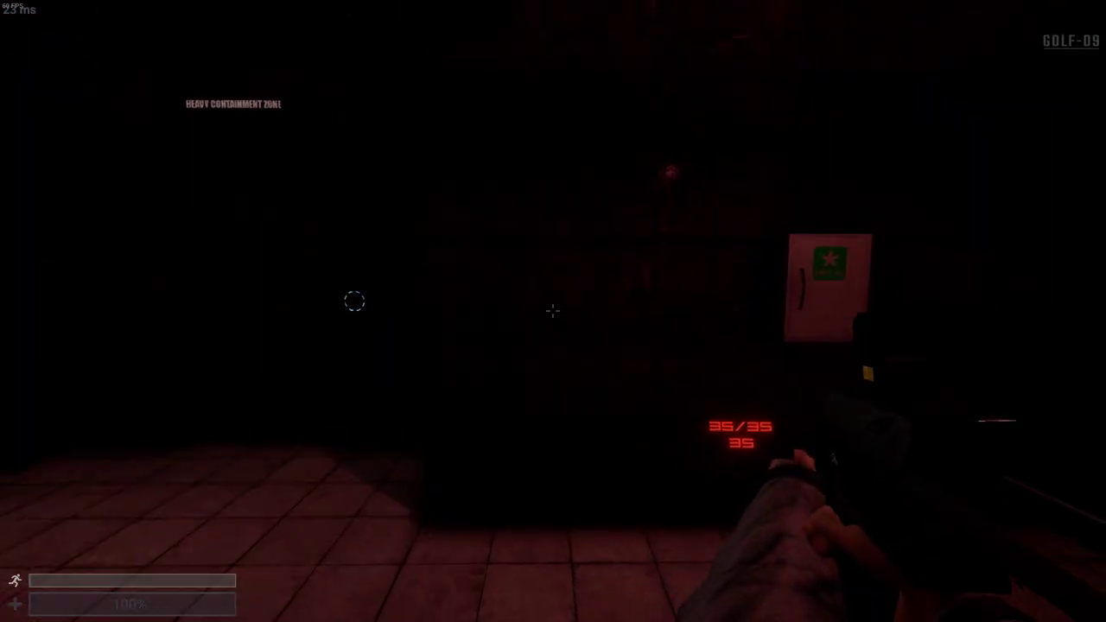
key(w)
key(e)
key(e)
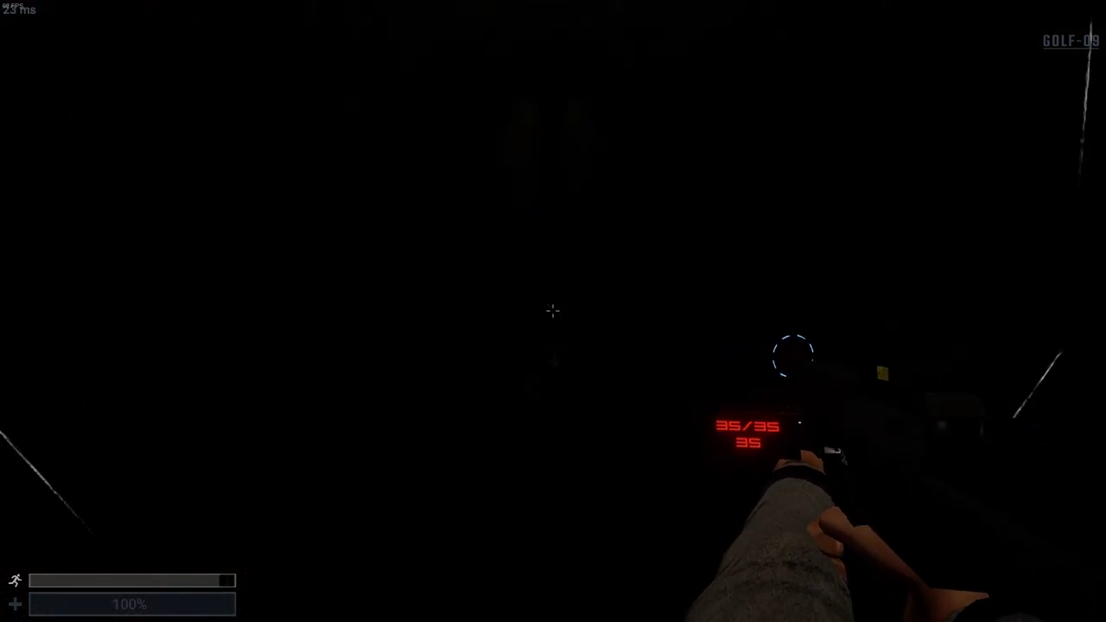
key(w)
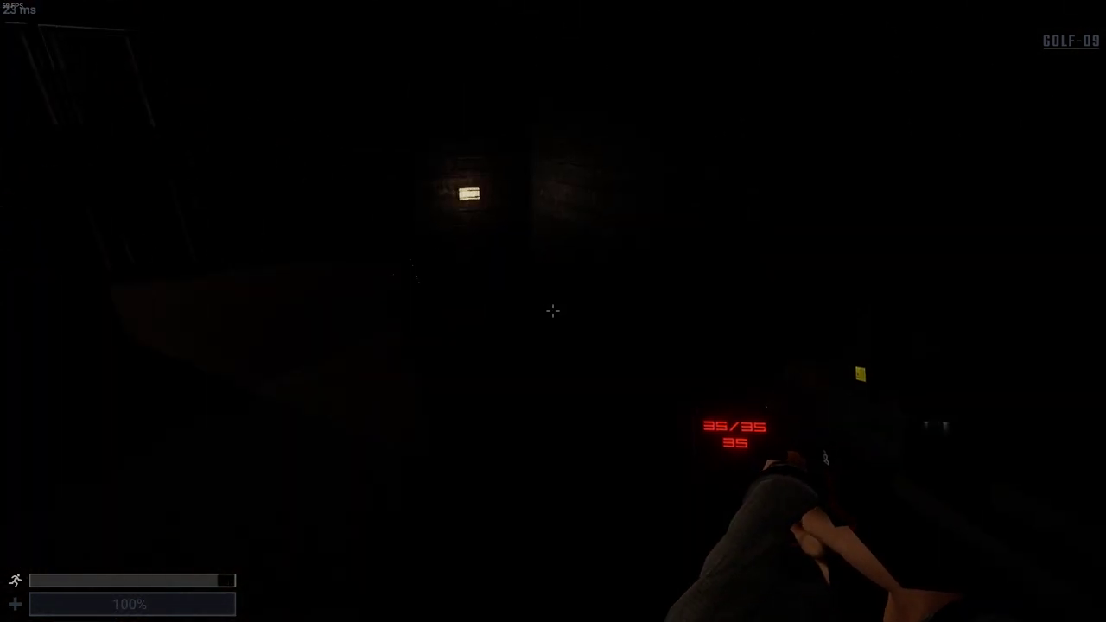
key(w)
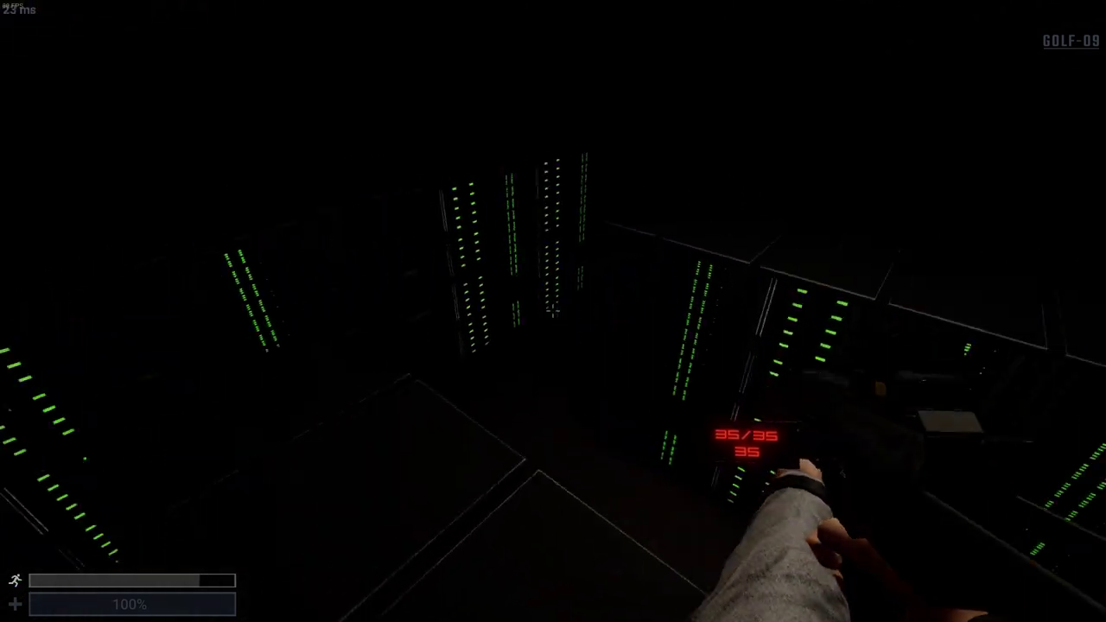
key(w)
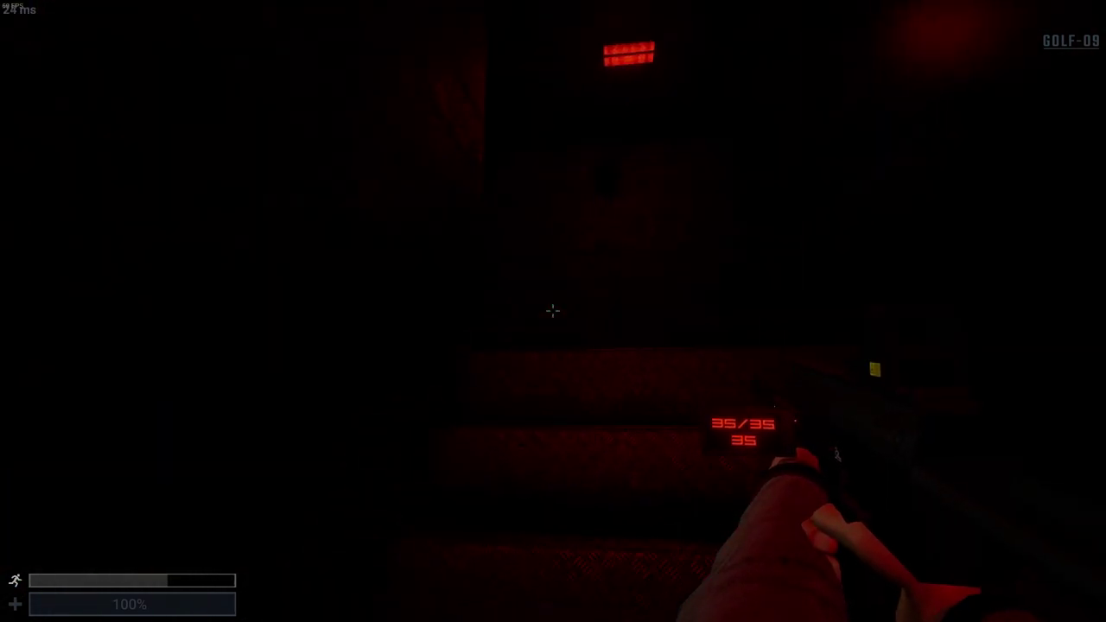
key(n)
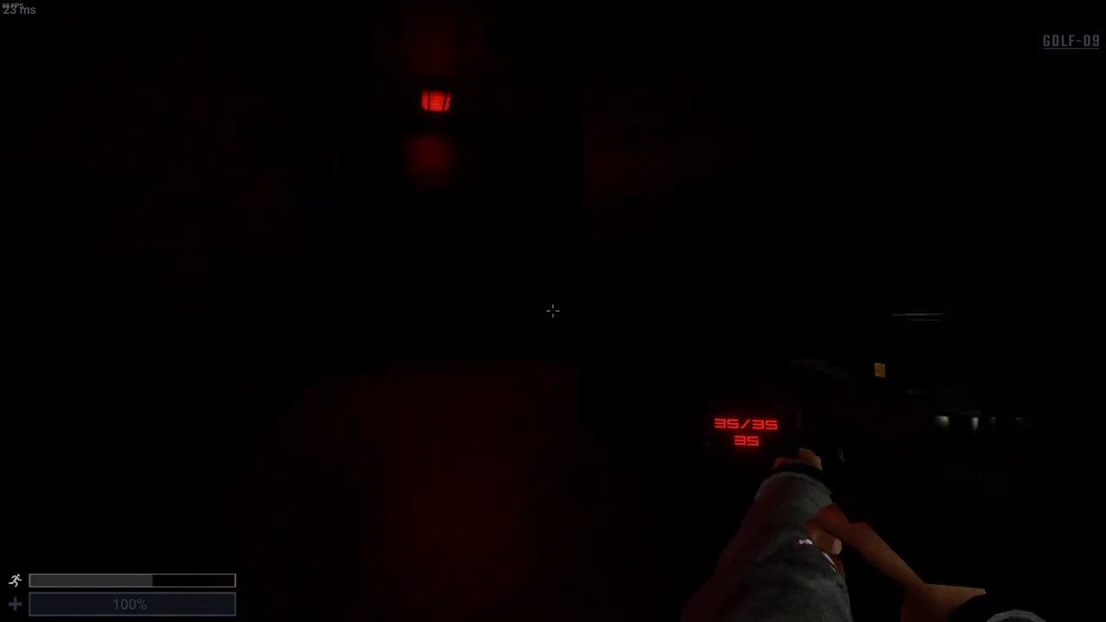
key(w)
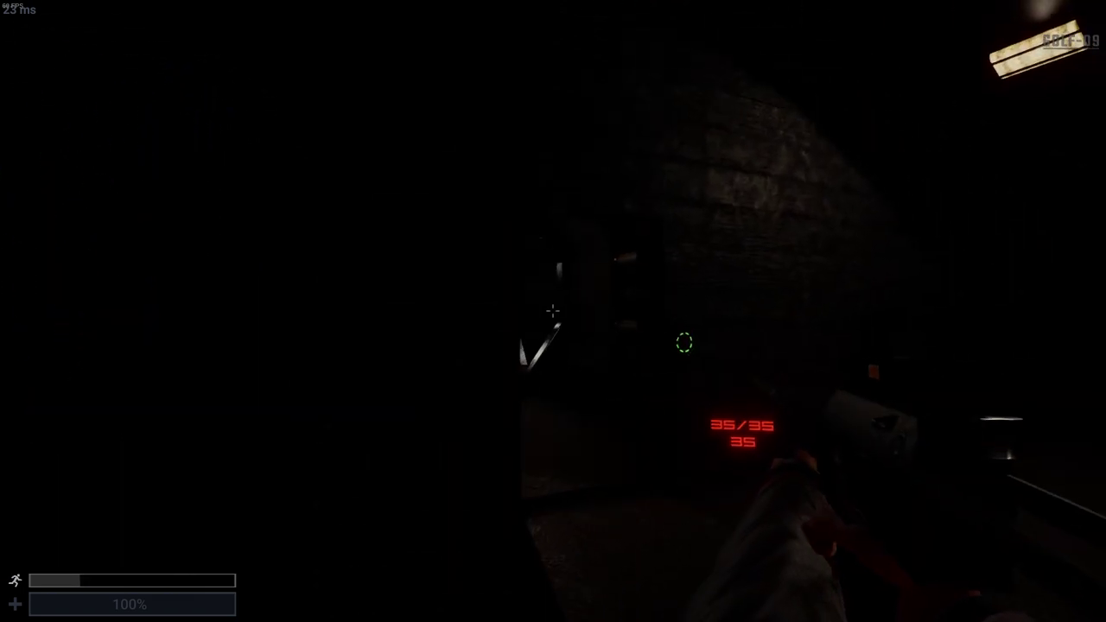
key(w)
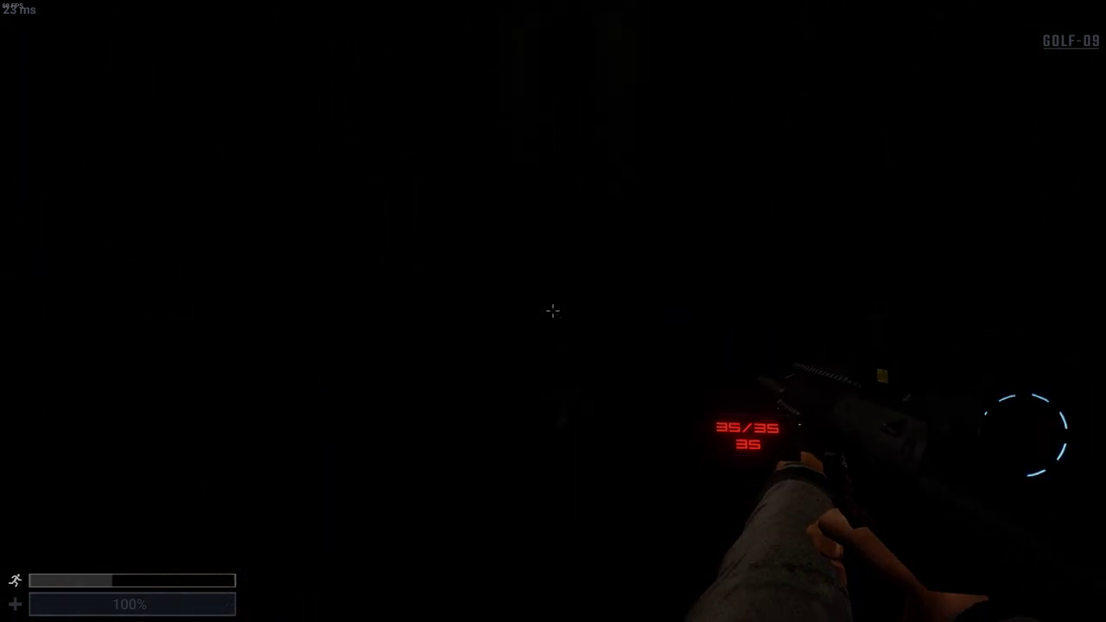
key(w)
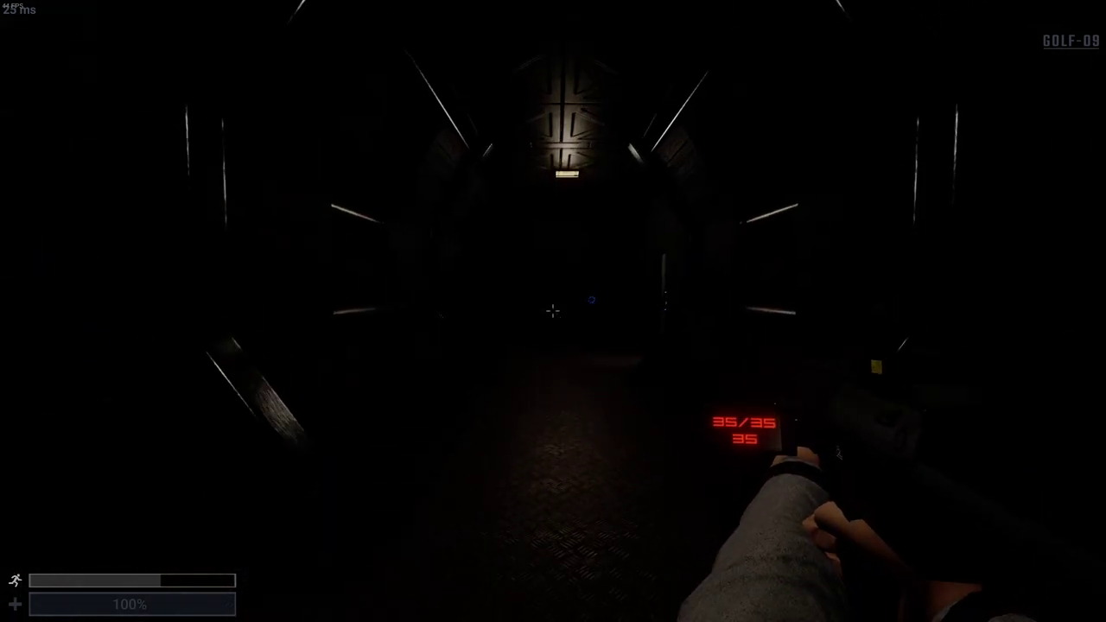
key(w)
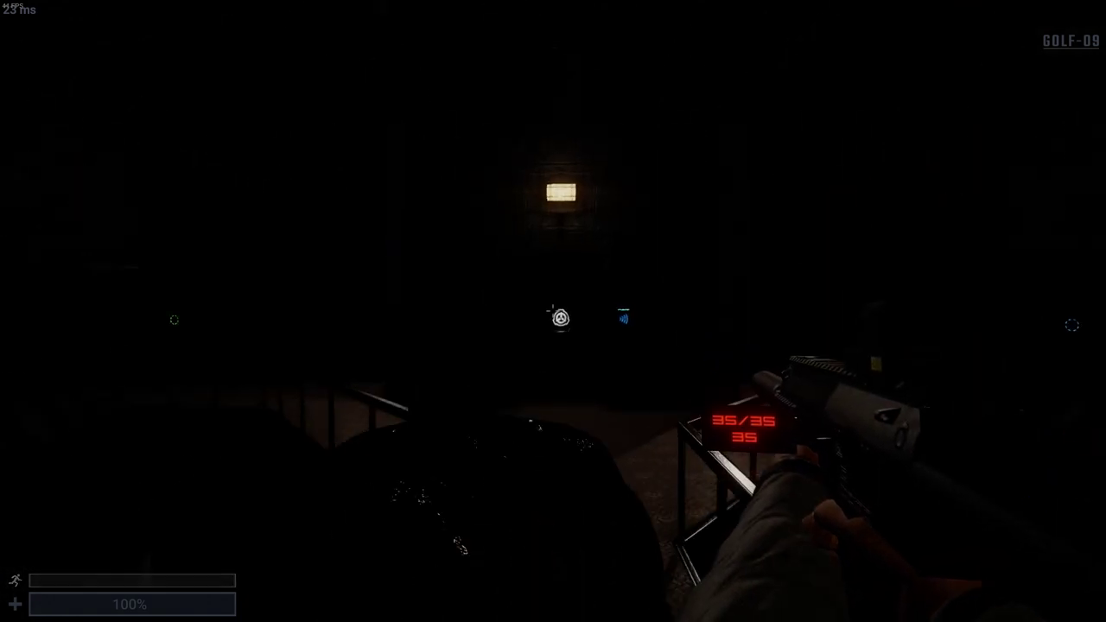
key(shift+Tab)
key(shift+Tab)
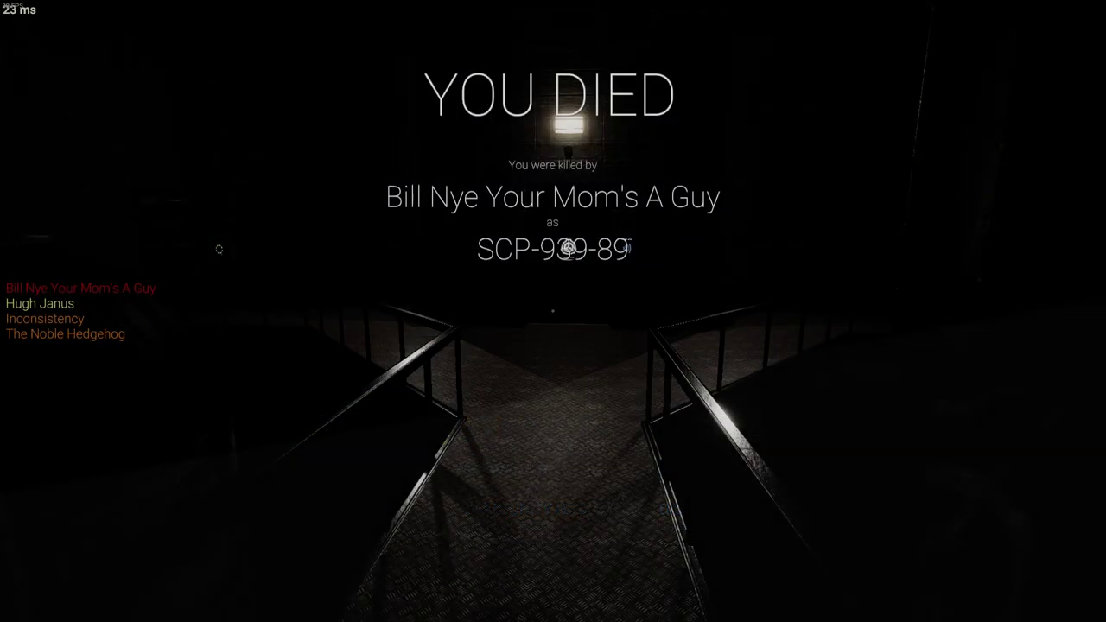